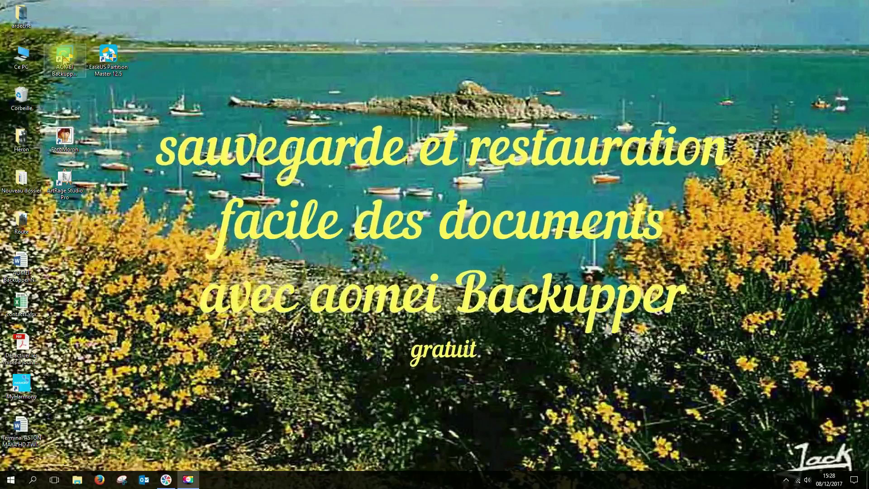
- Launch AOMEI Backupper with permission to make changes and start a new file backup (Sauvegarde de fichiers)
click(65, 58)
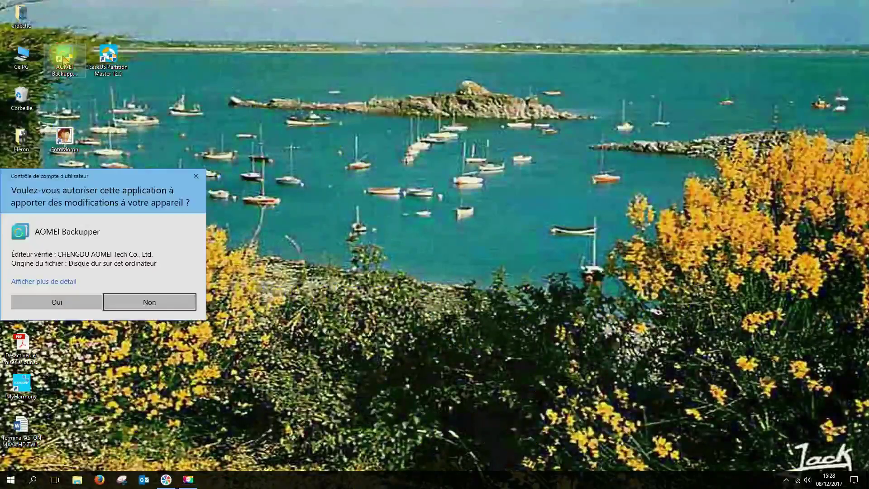
click(71, 301)
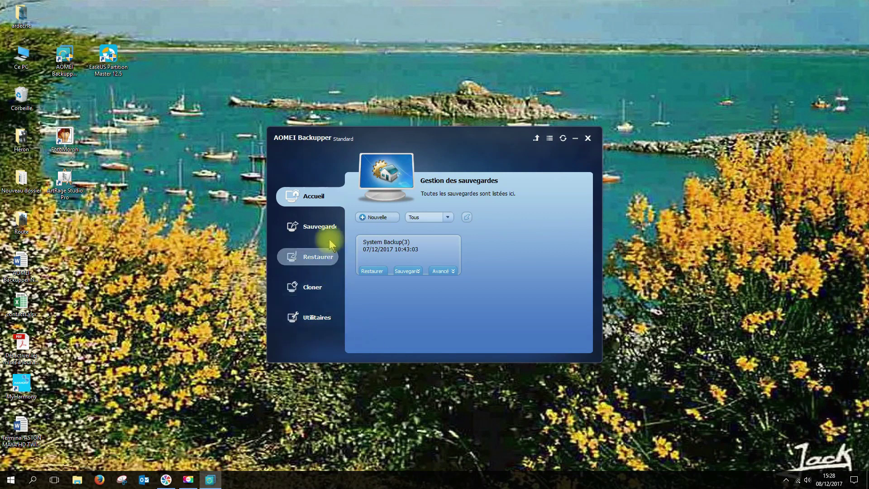
click(374, 217)
scroll(416, 296, down, 1)
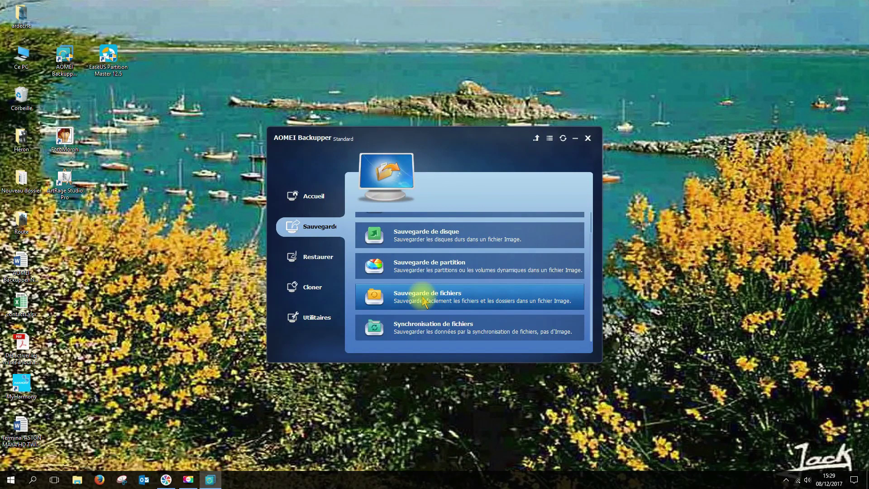
click(424, 303)
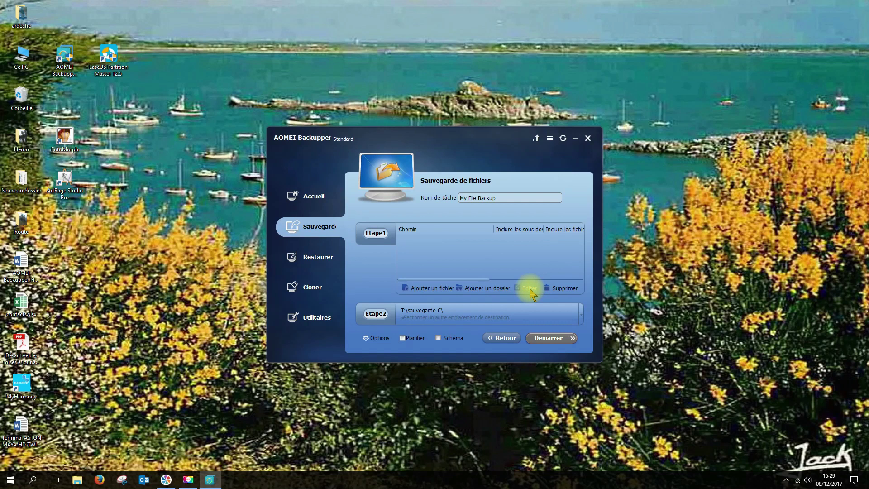
- Add the folder D:\_Images démo, including its subfolders, to the file backup task
click(485, 289)
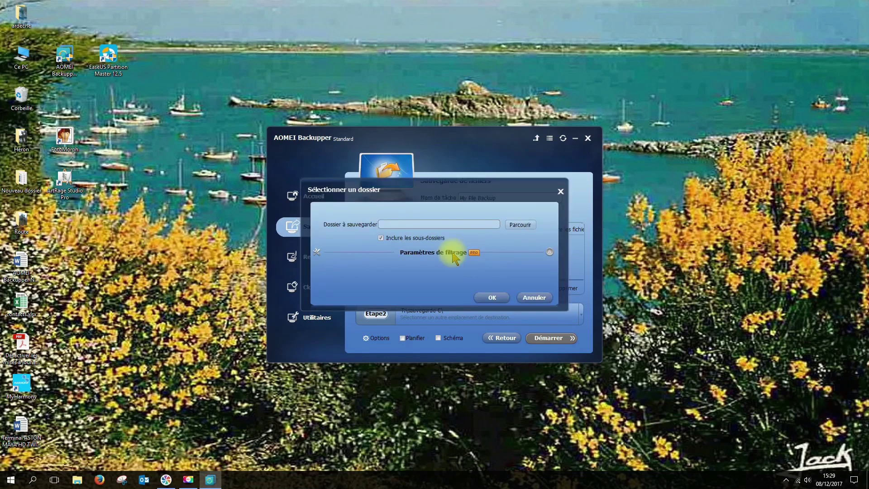
click(509, 225)
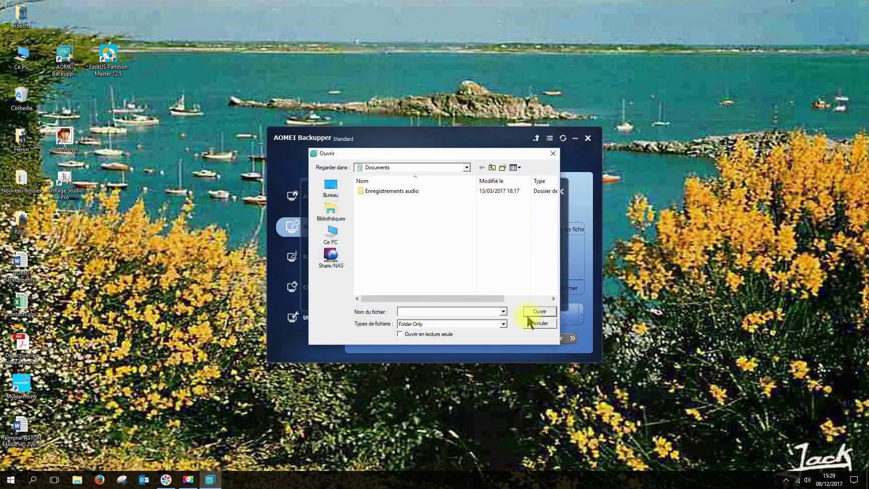
click(332, 236)
double_click(387, 275)
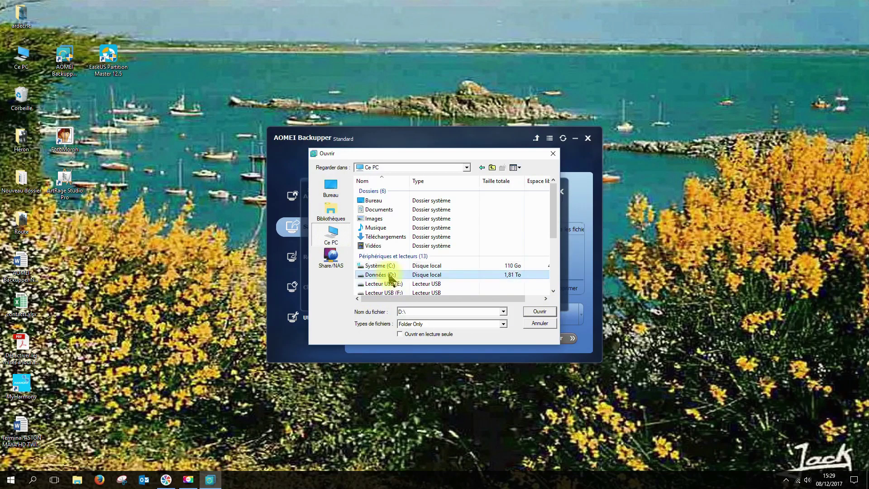
click(386, 191)
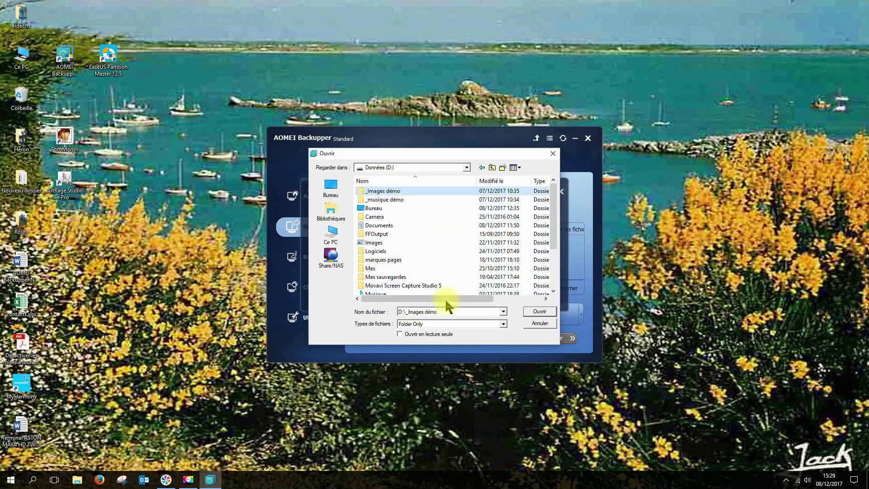
click(539, 312)
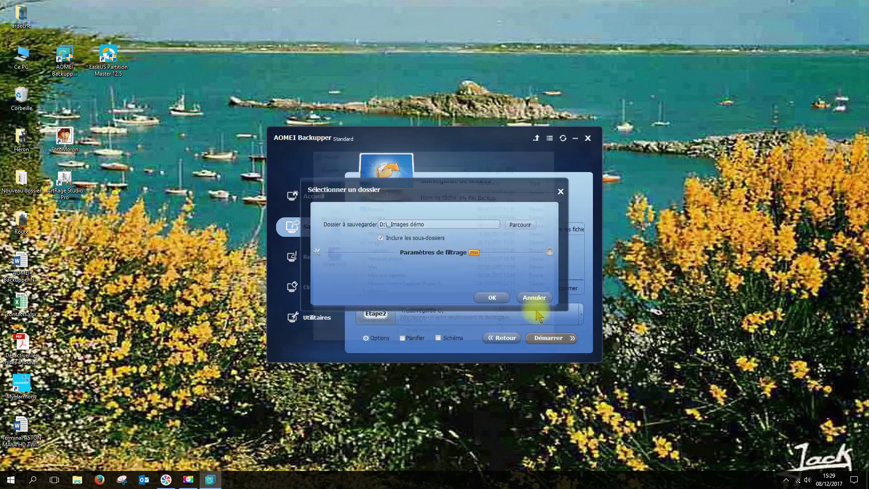
click(495, 296)
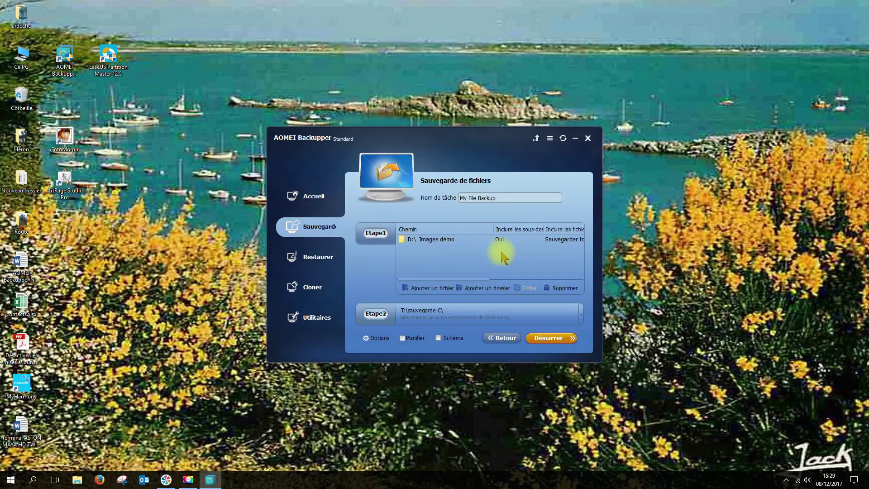
- Add the folder D:\_musique démo, including its subfolders, as a second backup source
click(483, 290)
click(521, 225)
click(391, 200)
click(538, 313)
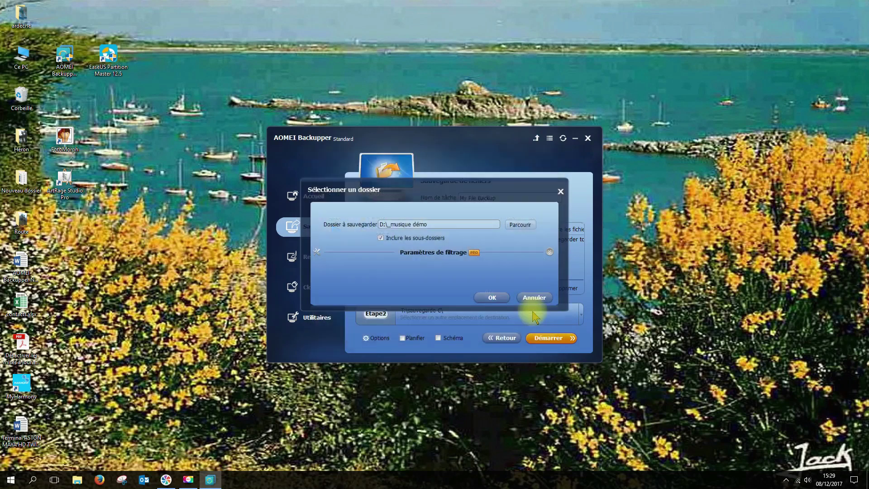
click(492, 297)
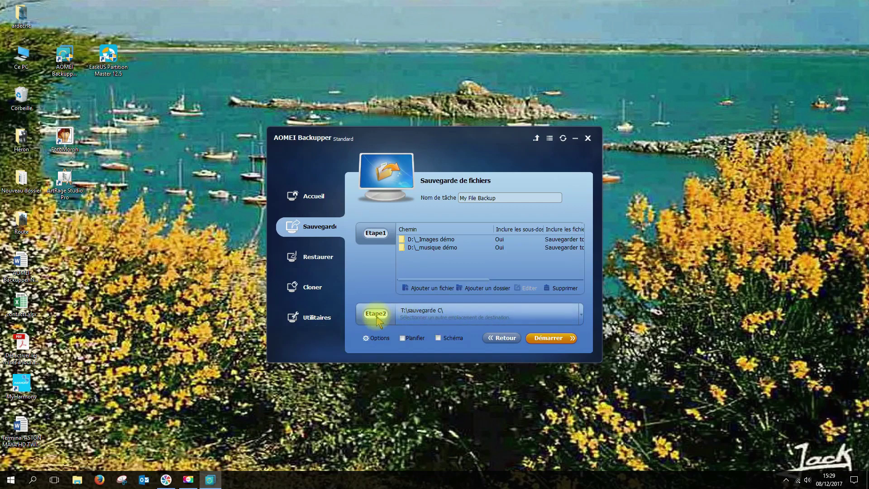
- Set the backup destination to the folder T:\Sauvegarde documents
click(538, 312)
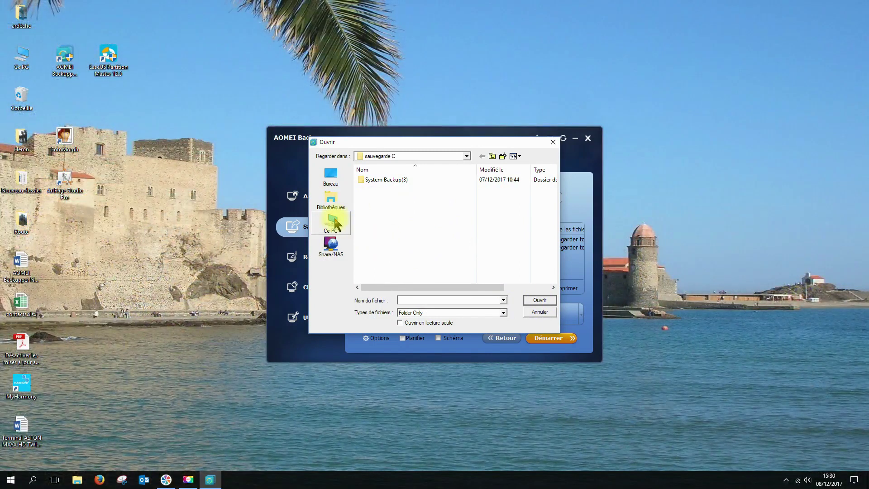
click(333, 223)
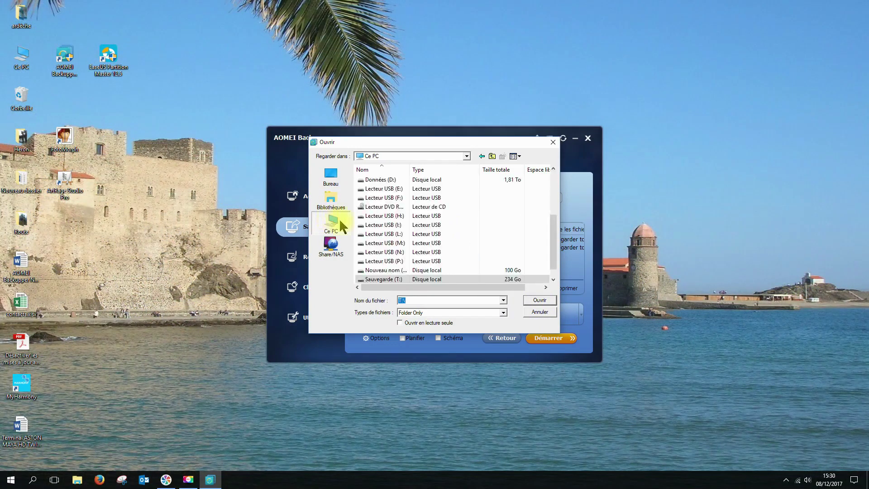
double_click(375, 280)
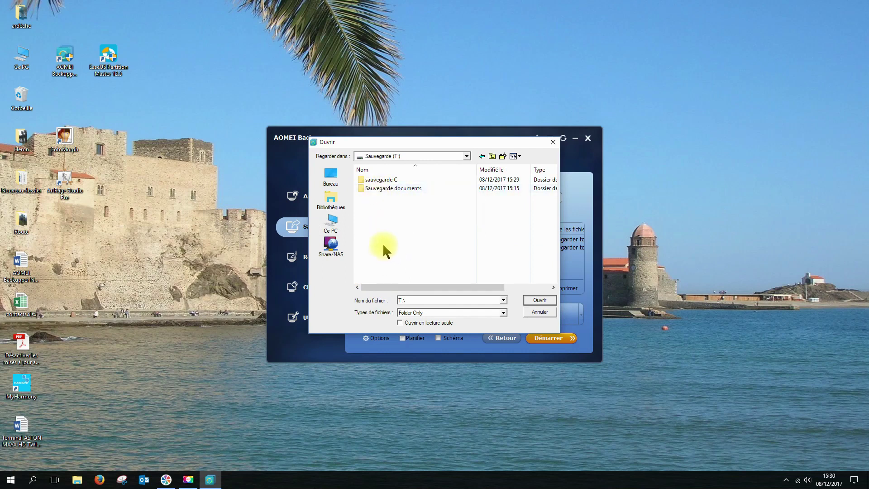
mouse_move(390, 188)
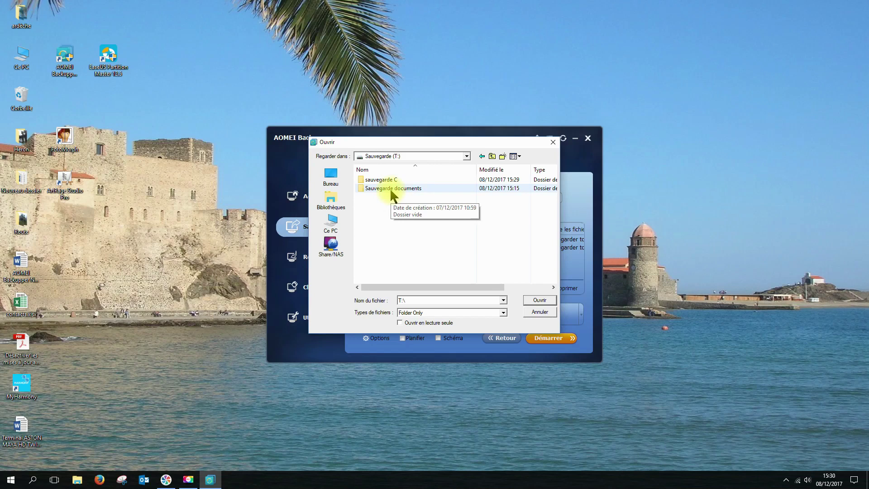
click(390, 189)
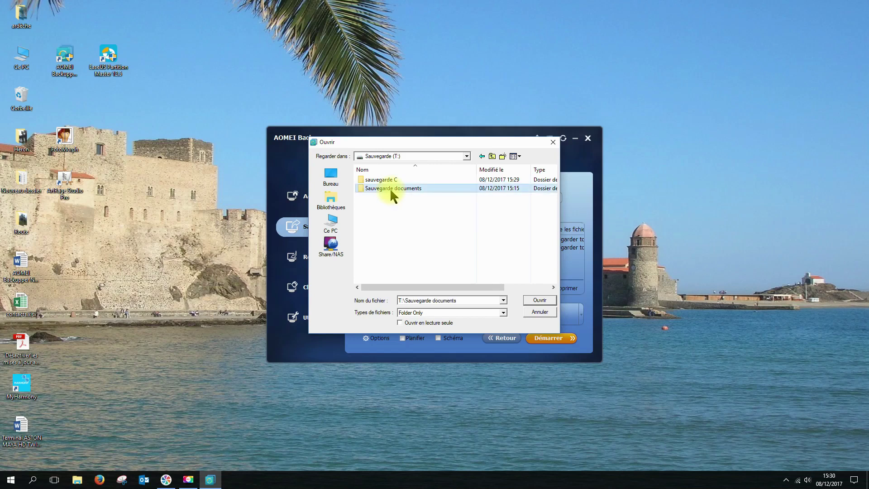
click(547, 302)
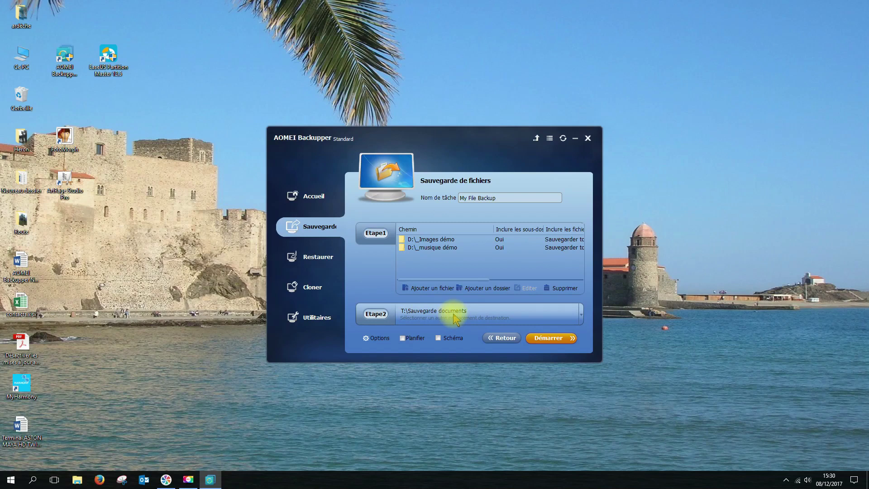
- Schedule the backup monthly (Mensuelle) at 19:30 on the first Sunday (Premier Dimanche) of each month
click(402, 338)
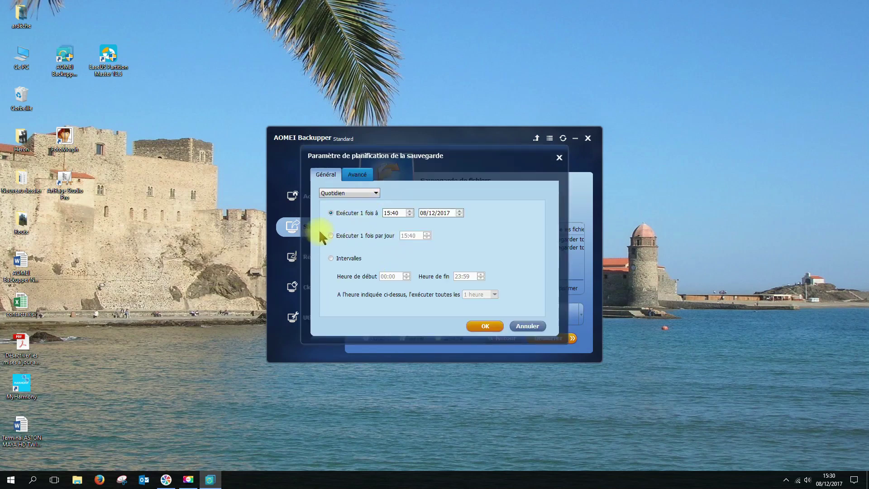
click(375, 193)
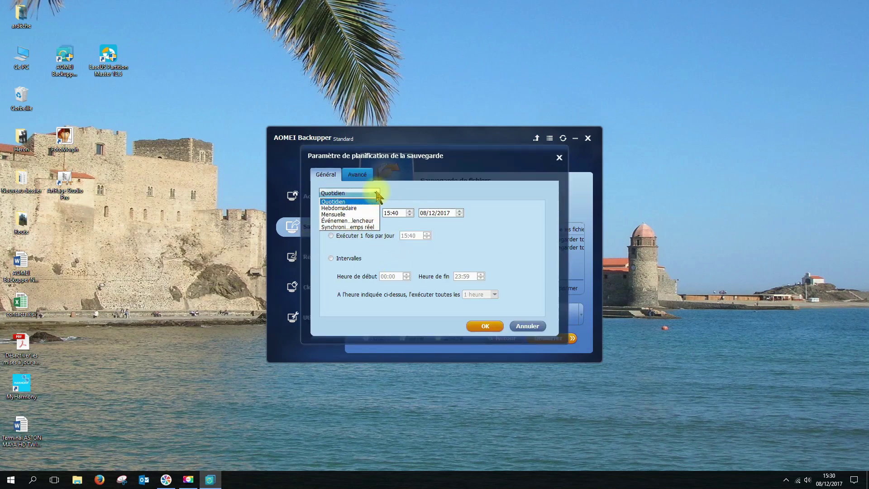
click(353, 214)
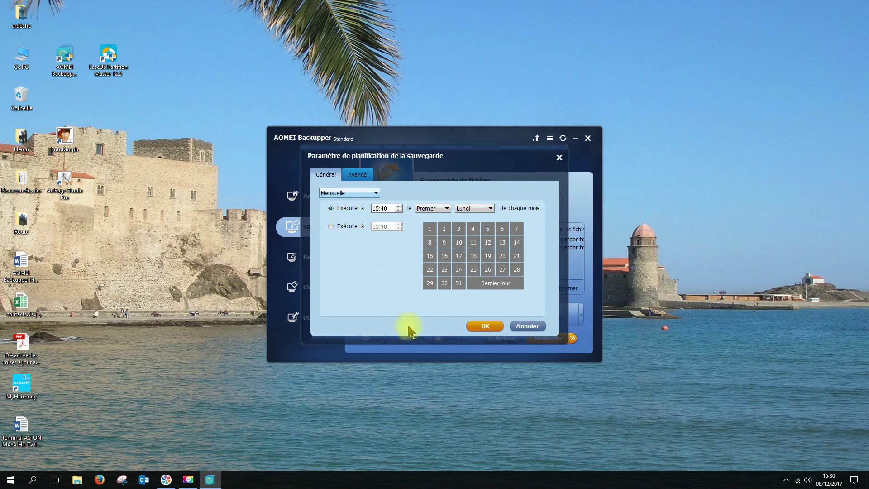
text(9)
drag(384, 211, 389, 215)
key(BackSpace)
text(3)
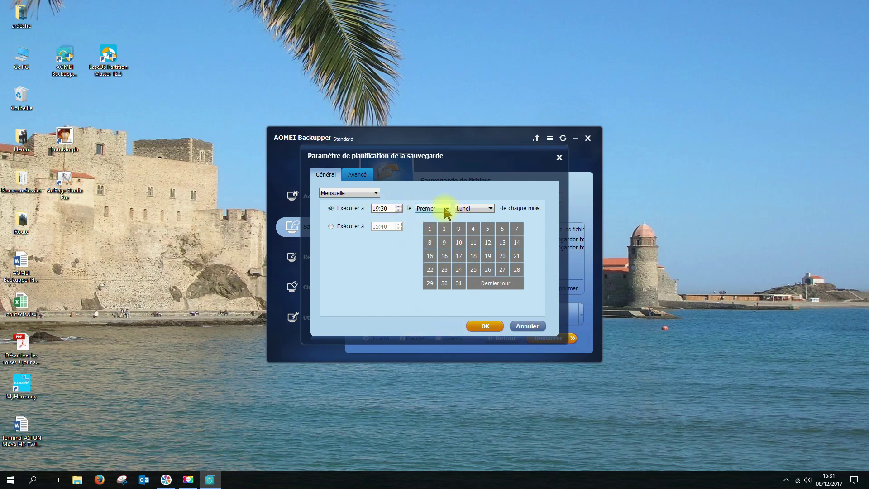
click(493, 211)
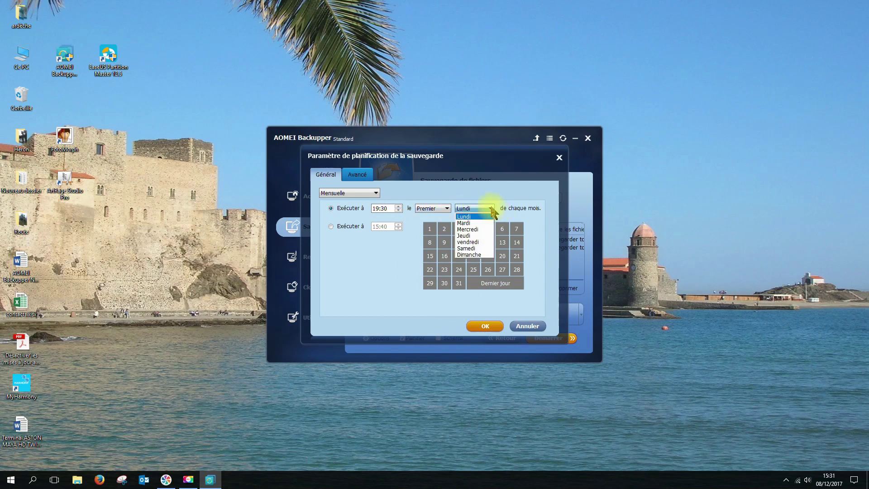
click(483, 254)
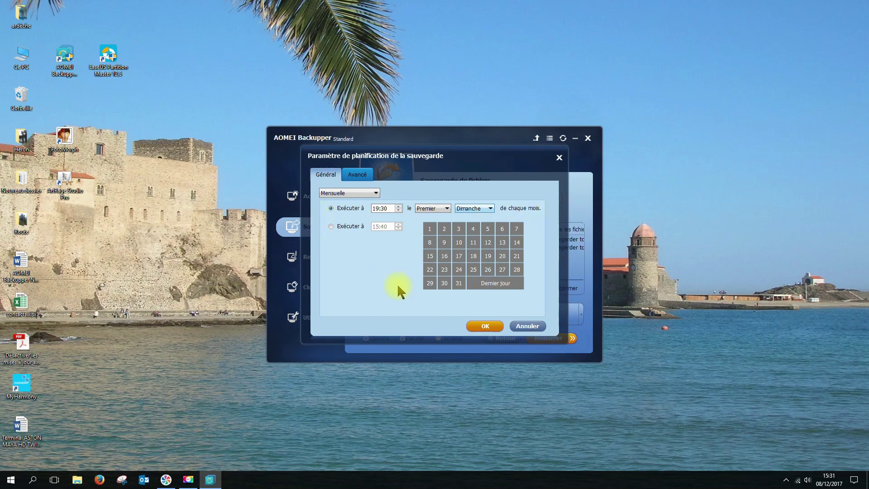
- Make the scheduled backup incremental, turn off delayed execution at the next system startup, and accept the schedule settings
click(358, 176)
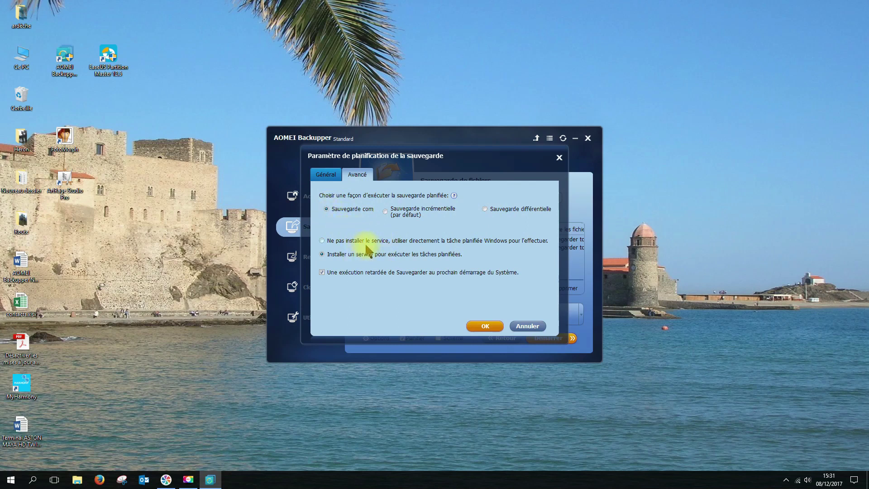
click(386, 213)
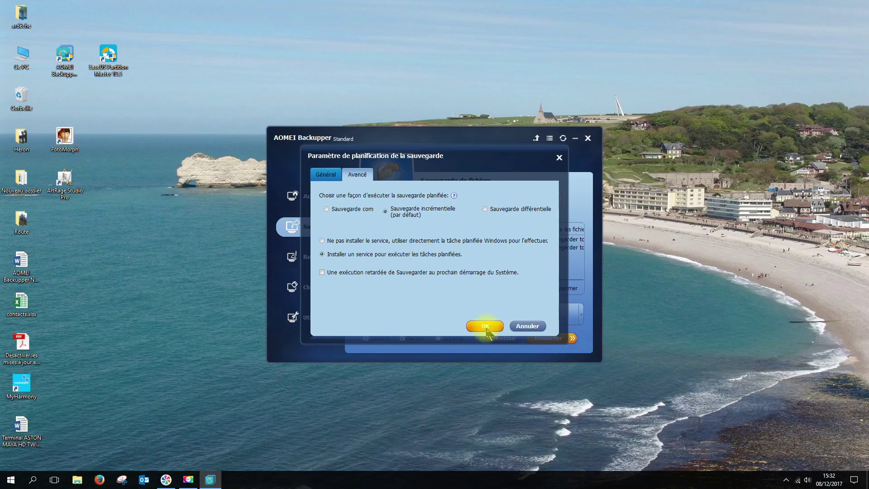
click(485, 327)
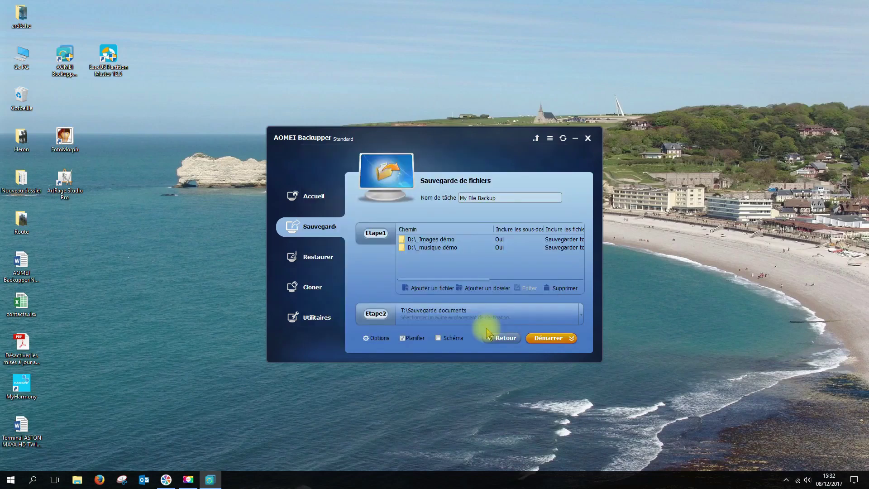
- Add only the schedule without backing up immediately, finish the task, and close the program
click(562, 339)
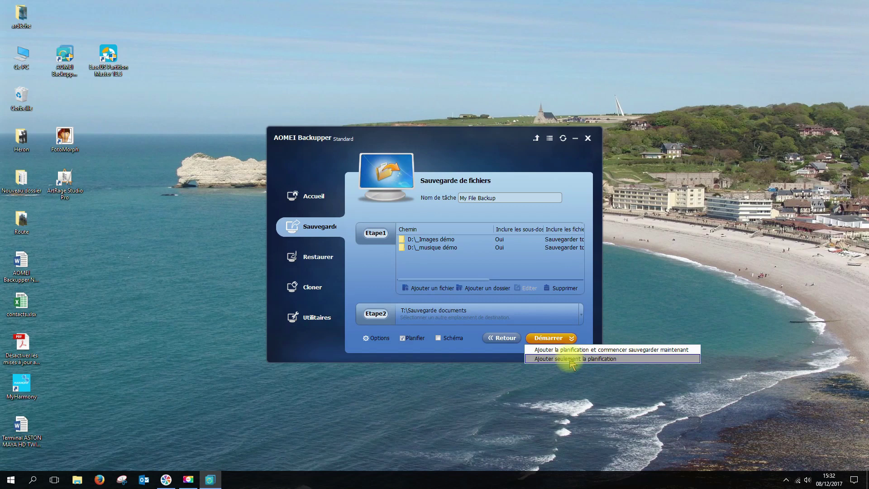
click(571, 359)
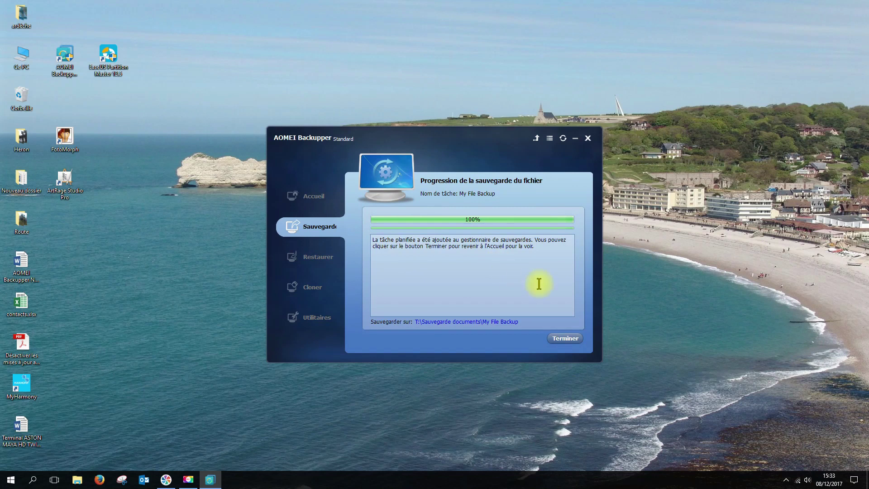
click(565, 341)
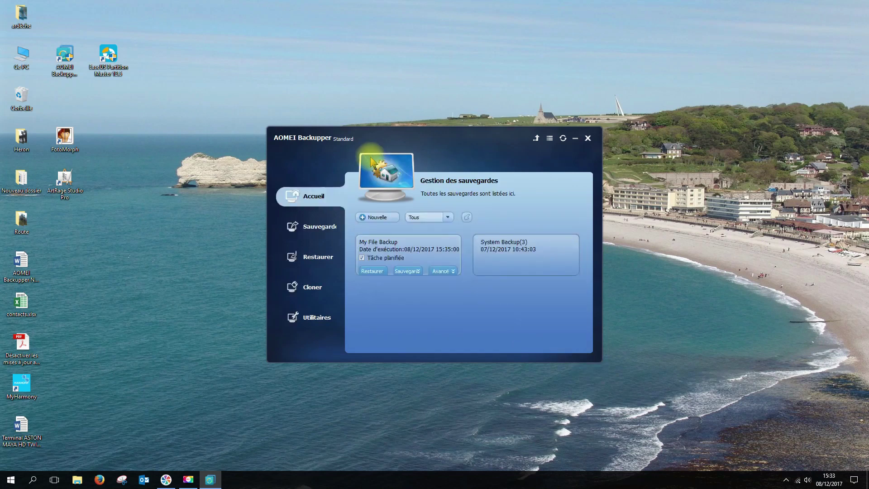
click(589, 138)
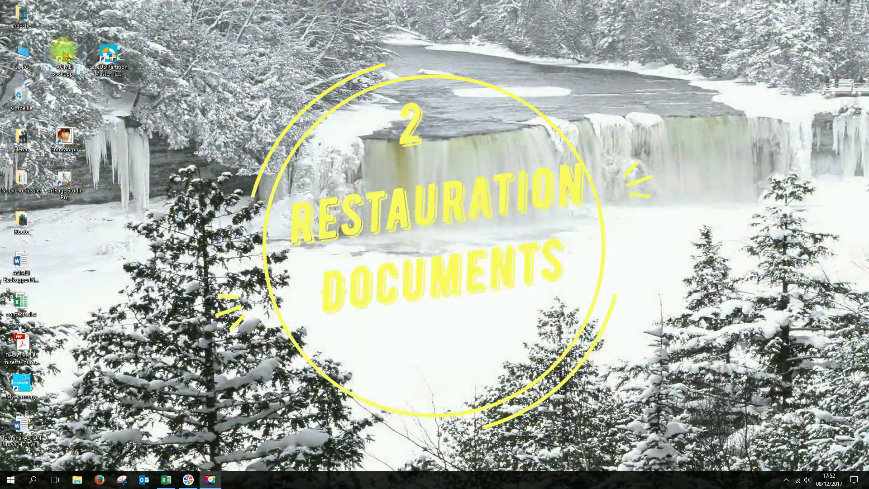
- Reopen AOMEI Backupper with permission to make changes and select the My File Backup task for restoration
double_click(64, 55)
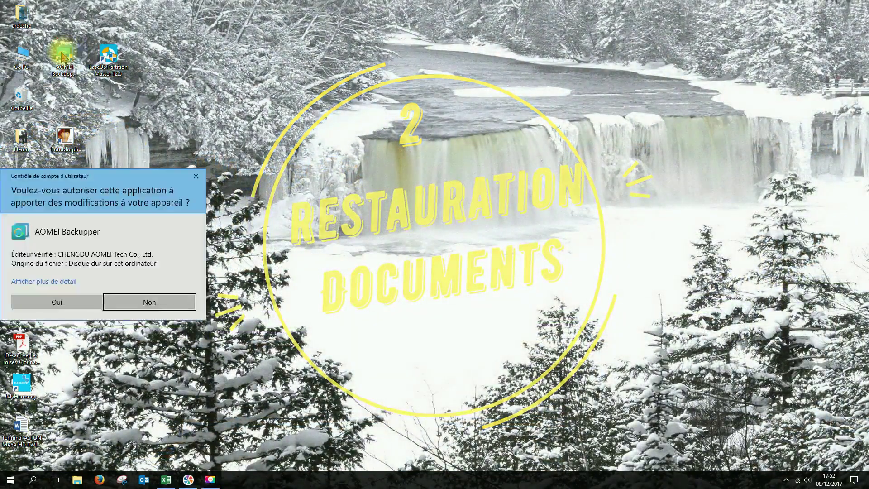
click(69, 303)
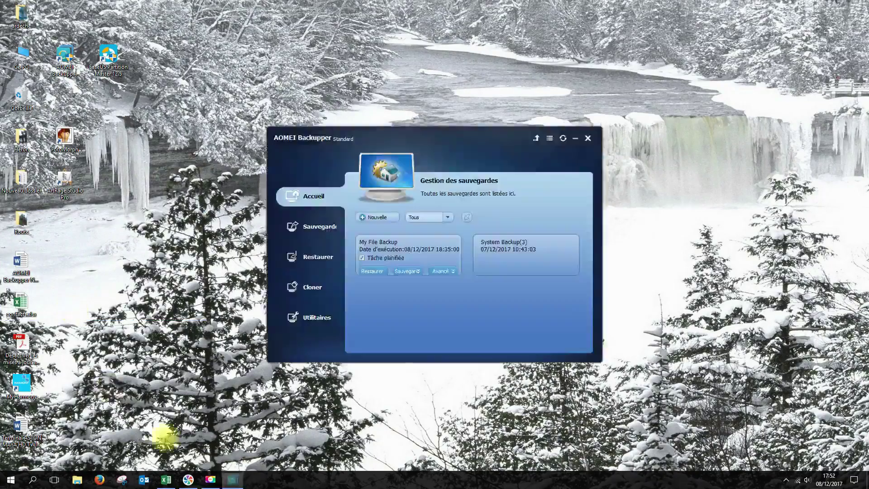
click(314, 263)
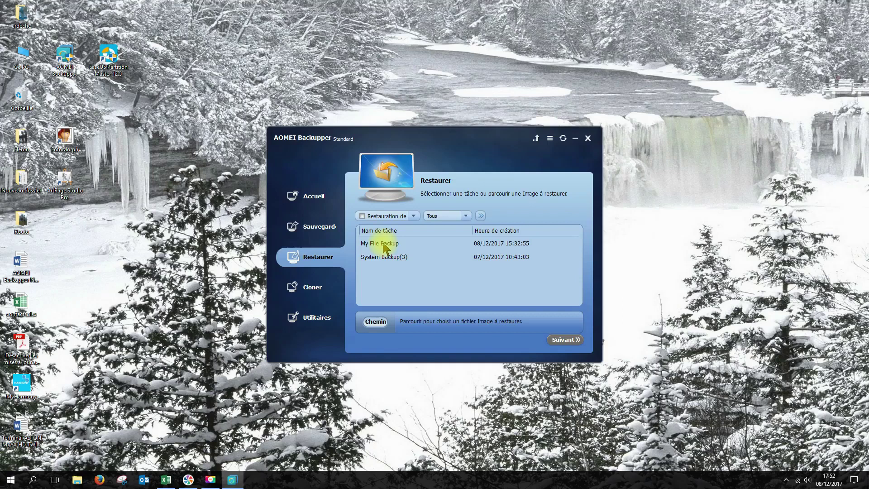
click(385, 248)
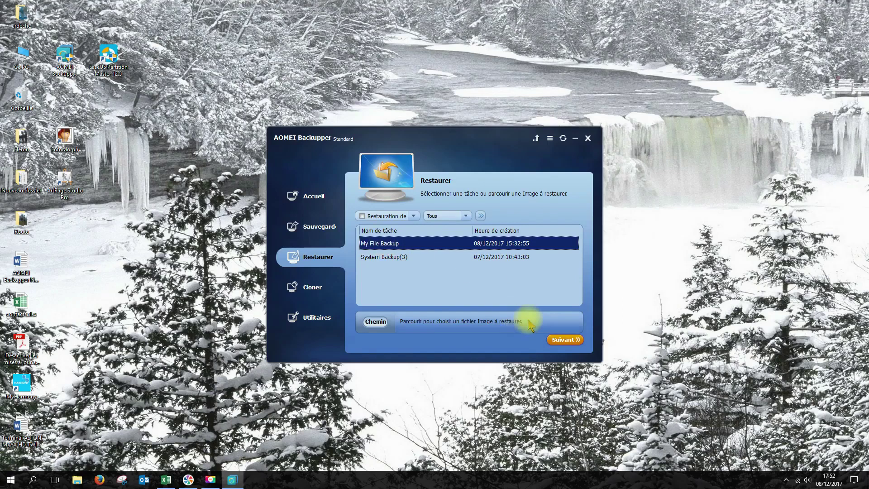
- Load the backup image My File Backup2.afi and choose the incremental backup point of 08/12/2017 17:36:07 for restoration
click(418, 322)
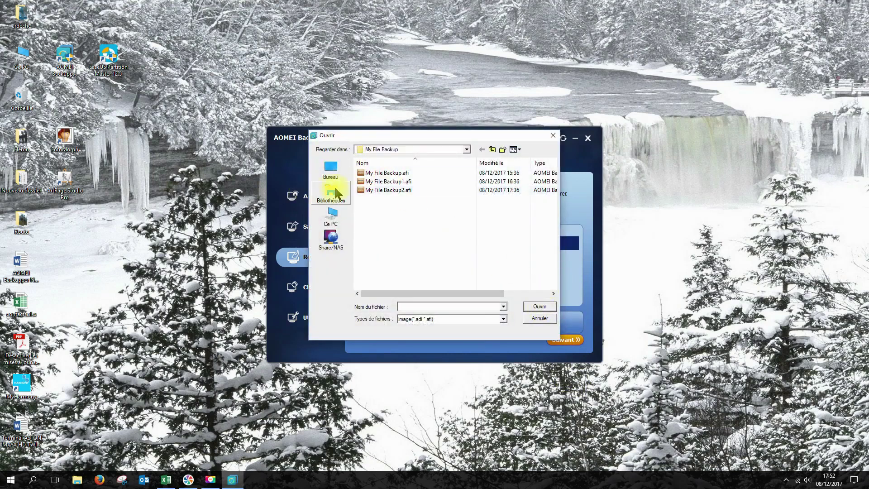
click(399, 190)
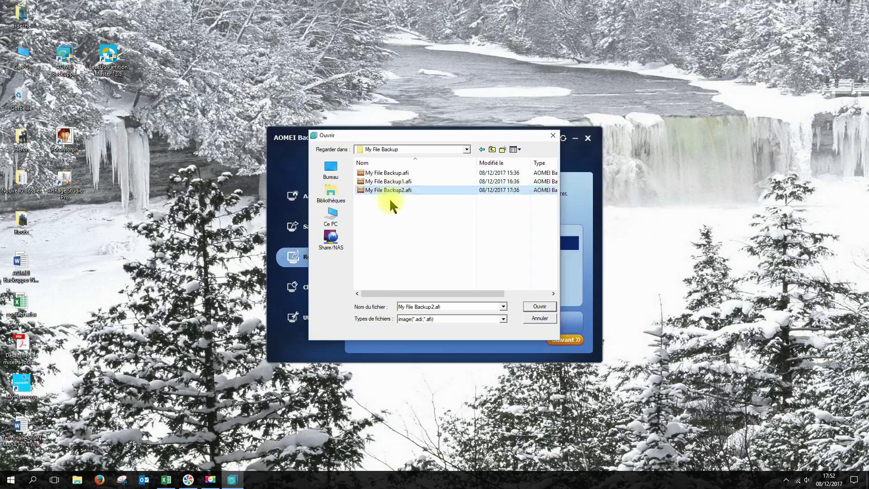
click(540, 307)
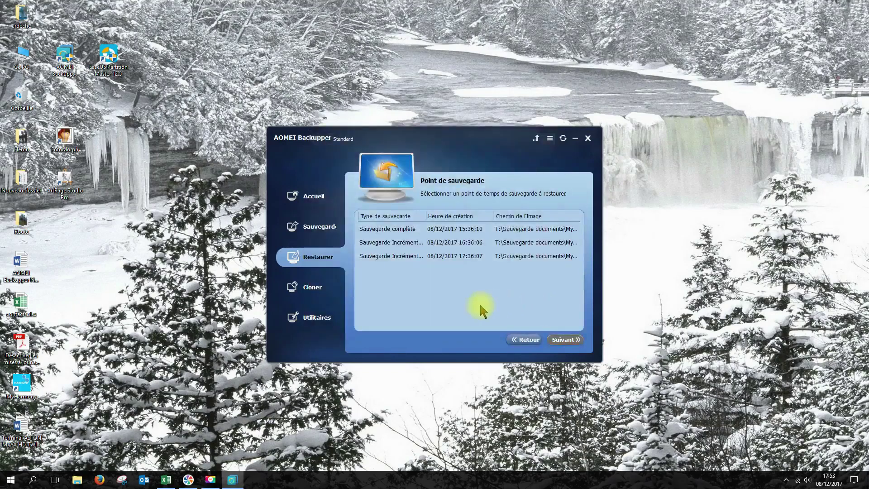
click(388, 257)
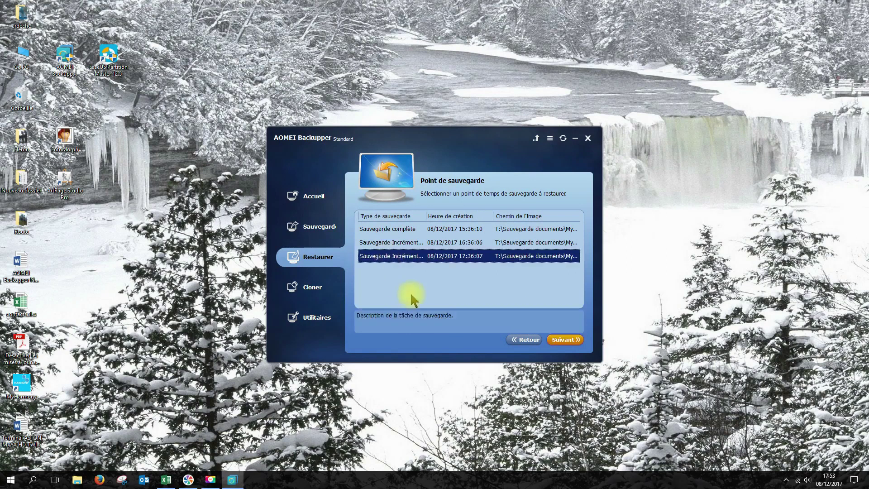
click(565, 340)
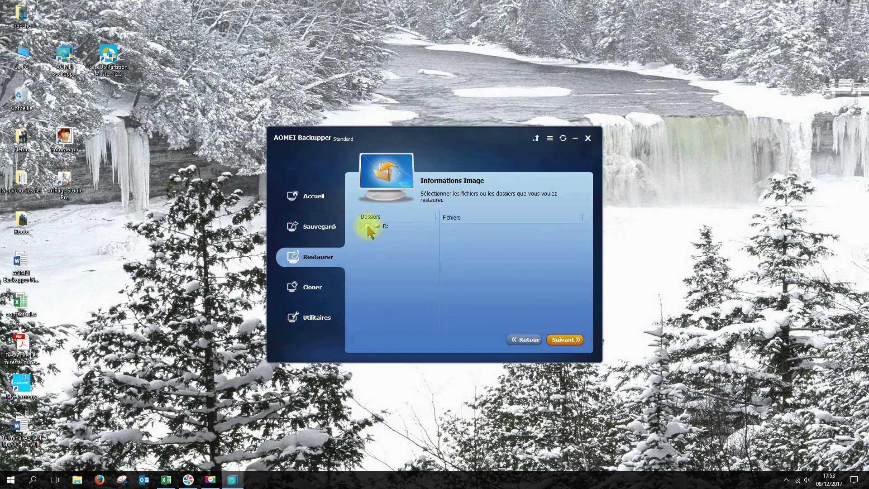
- Restore everything under D: from the image to its original location, then finish the task and close the program
click(367, 226)
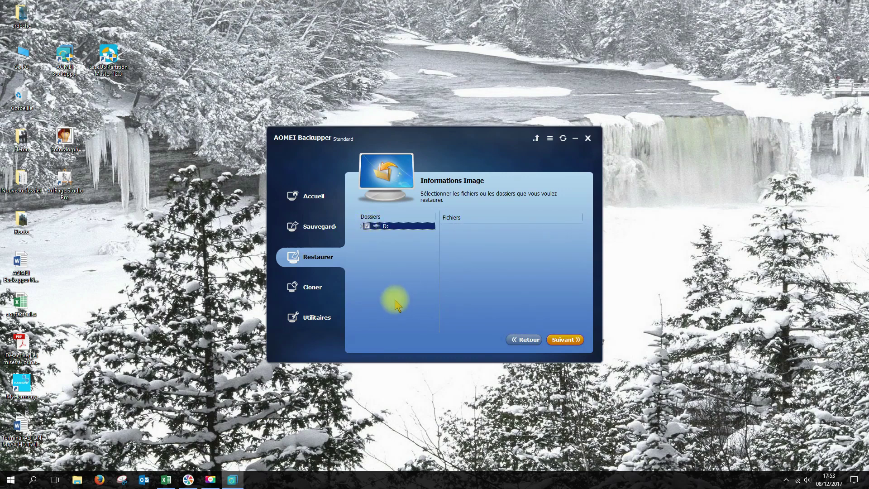
click(565, 342)
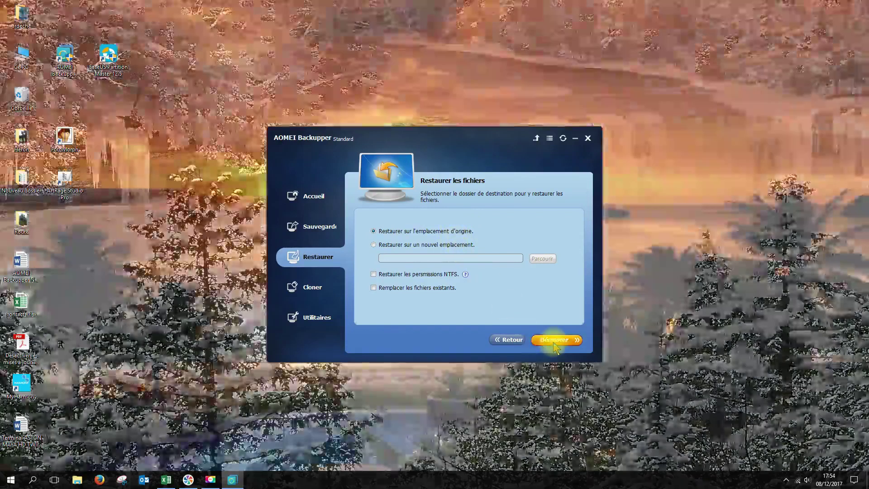
click(555, 340)
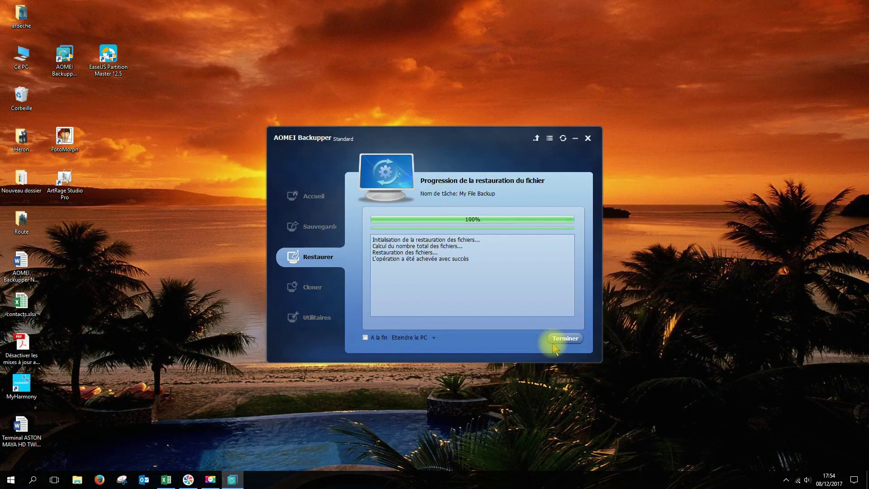
click(561, 339)
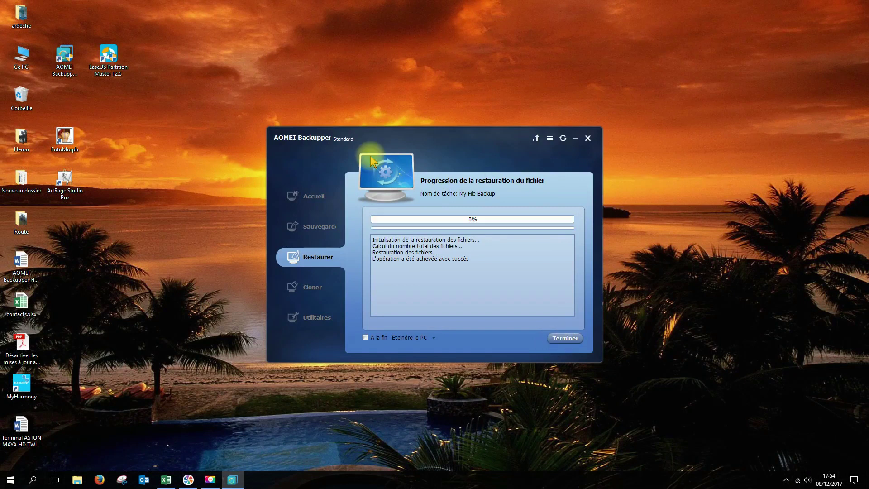
click(588, 139)
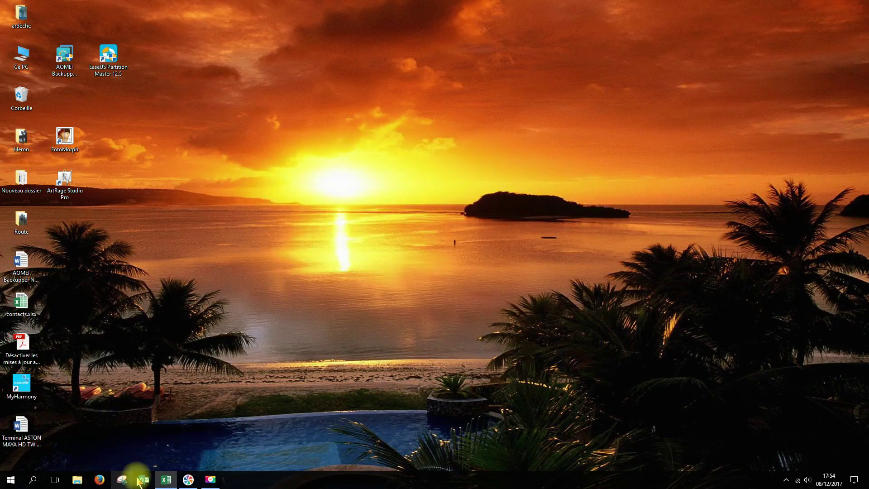
- Switch to File Explorer and check the contents of the restored _Images démo and _musique démo folders on drive D:
click(78, 481)
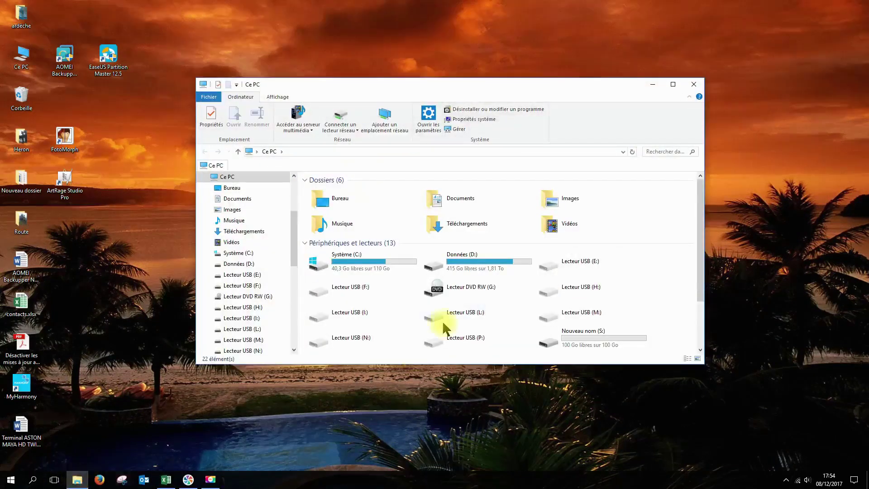
double_click(469, 266)
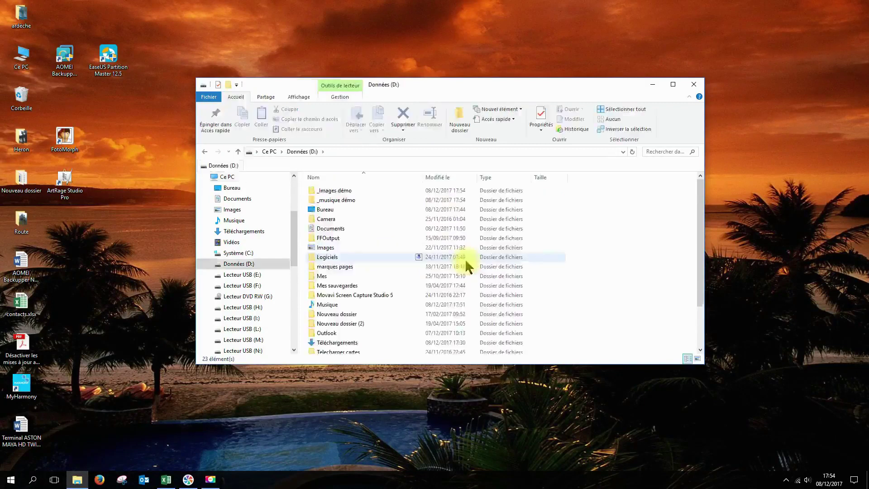
double_click(332, 190)
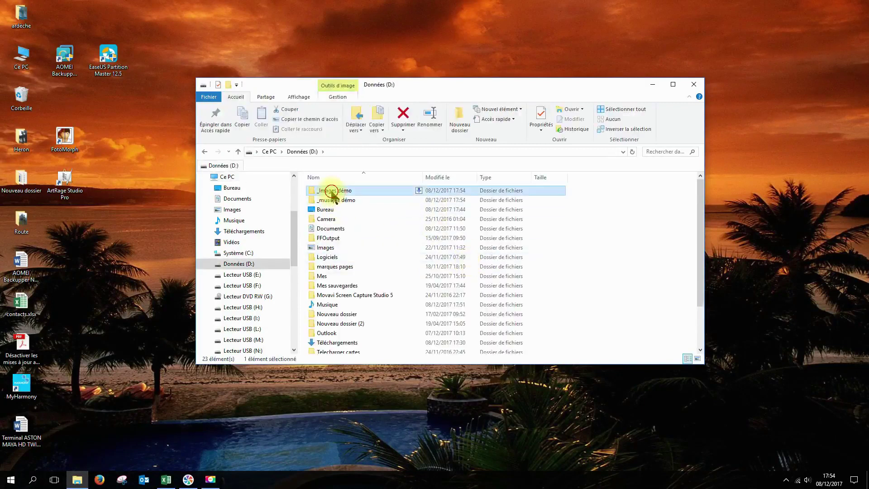
click(207, 154)
double_click(334, 199)
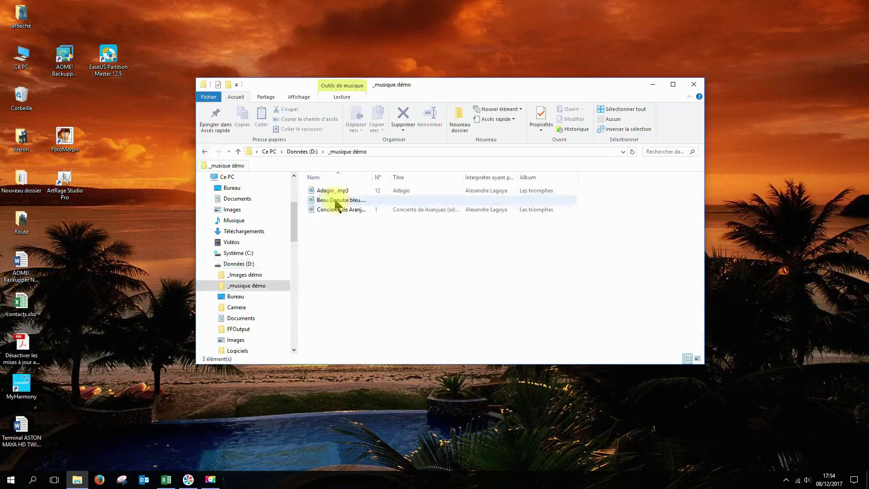